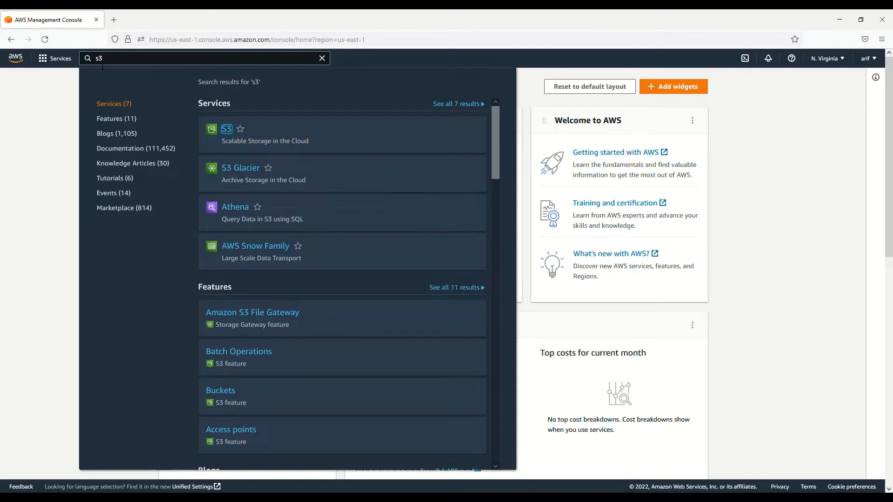
{"action": "middle_click", "coordinate": [238, 140]}
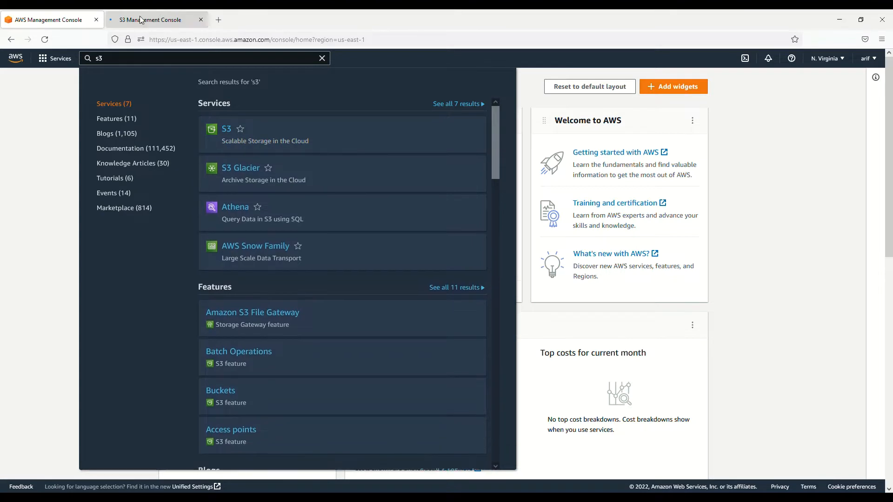
{"action": "left_click", "coordinate": [141, 19]}
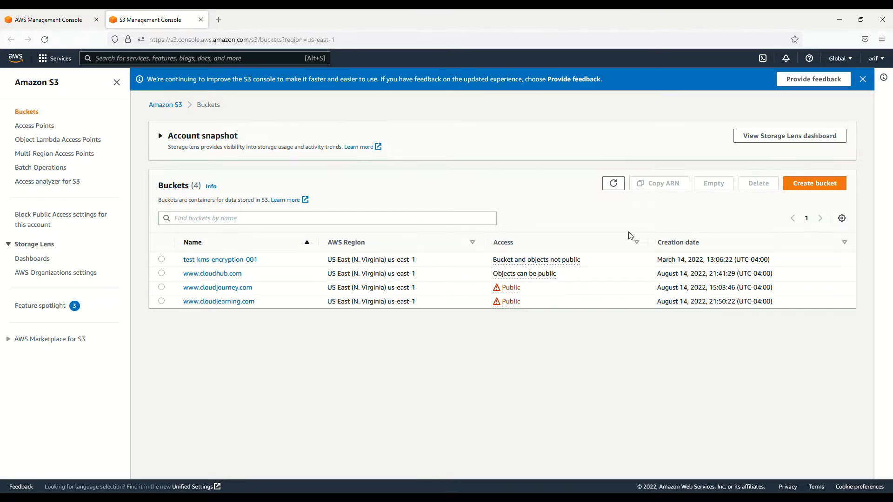
{"action": "left_click", "coordinate": [803, 186]}
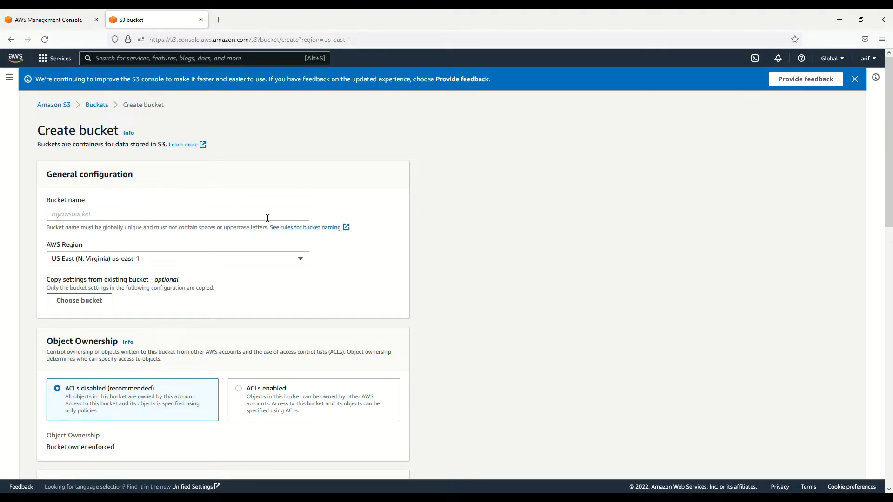
{"action": "left_click", "coordinate": [199, 216]}
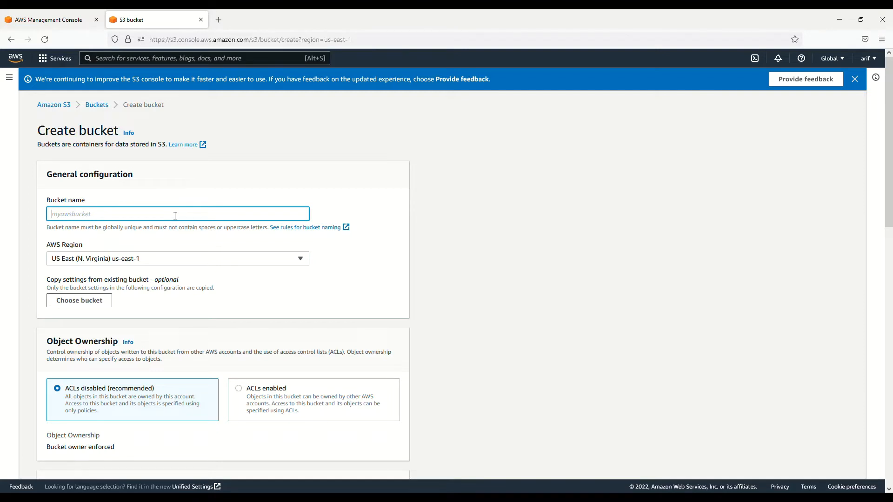
{"action": "type", "text": "www.cloudmagic.com"}
{"action": "left_click", "coordinate": [440, 264]}
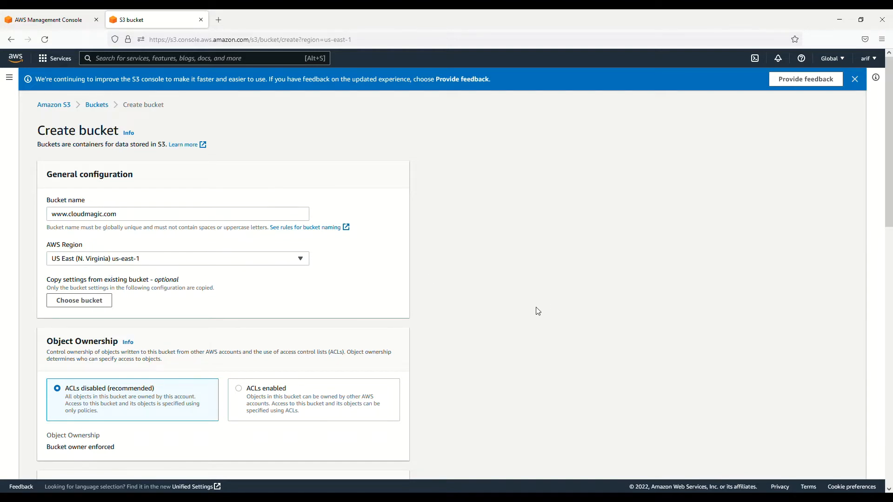
Turn off Block all public access for the new bucket and acknowledge that its objects might become public.
{"action": "scroll", "coordinate": [534, 311], "scroll_direction": "down", "scroll_amount": 3}
{"action": "scroll", "coordinate": [538, 311], "scroll_direction": "down", "scroll_amount": 3}
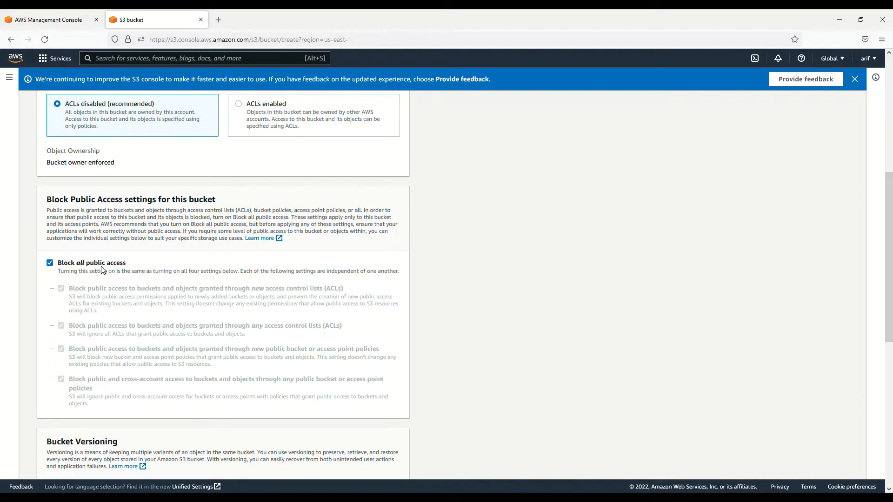
{"action": "left_click", "coordinate": [50, 263]}
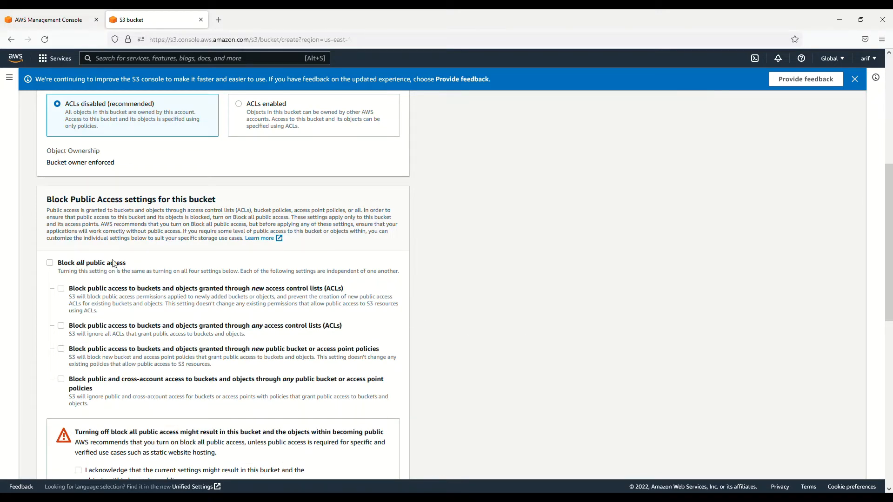
{"action": "scroll", "coordinate": [419, 325], "scroll_direction": "down", "scroll_amount": 2}
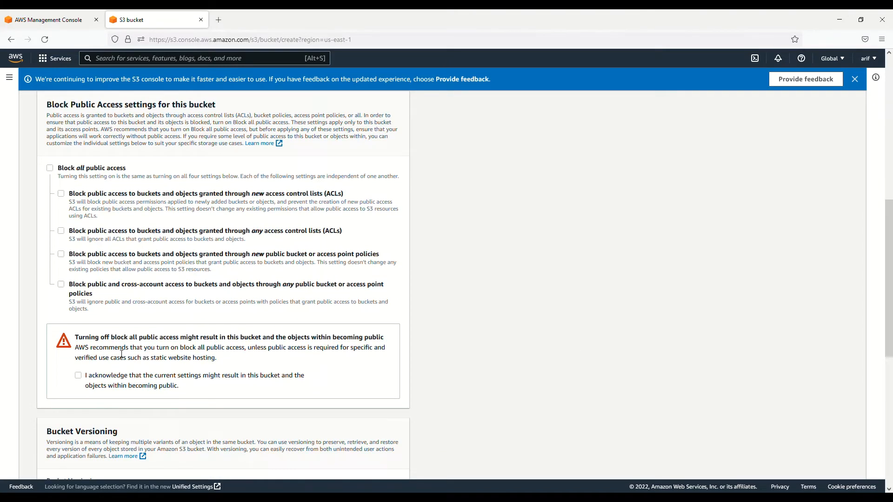
{"action": "left_click", "coordinate": [78, 376]}
Enable server-side encryption with Amazon S3-managed keys (SSE-S3) and create the bucket.
{"action": "scroll", "coordinate": [496, 297], "scroll_direction": "down", "scroll_amount": 4}
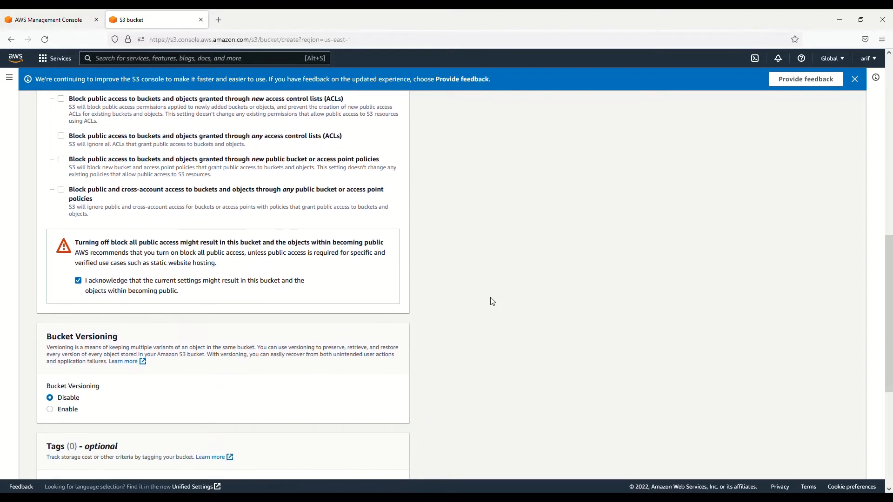
{"action": "scroll", "coordinate": [464, 295], "scroll_direction": "down", "scroll_amount": 1}
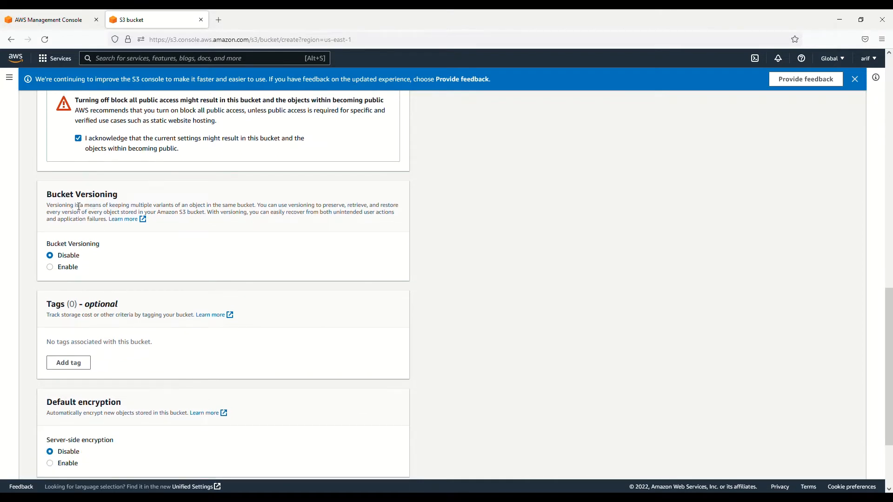
{"action": "scroll", "coordinate": [563, 303], "scroll_direction": "down", "scroll_amount": 2}
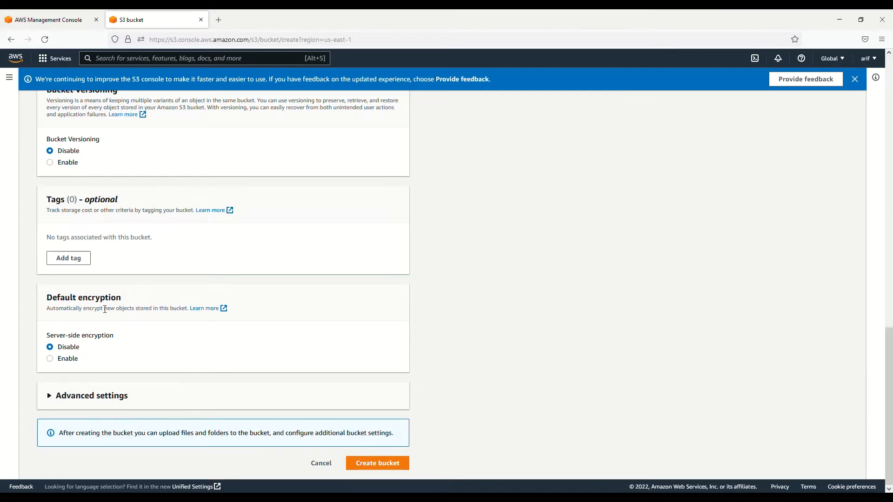
{"action": "left_click", "coordinate": [65, 361]}
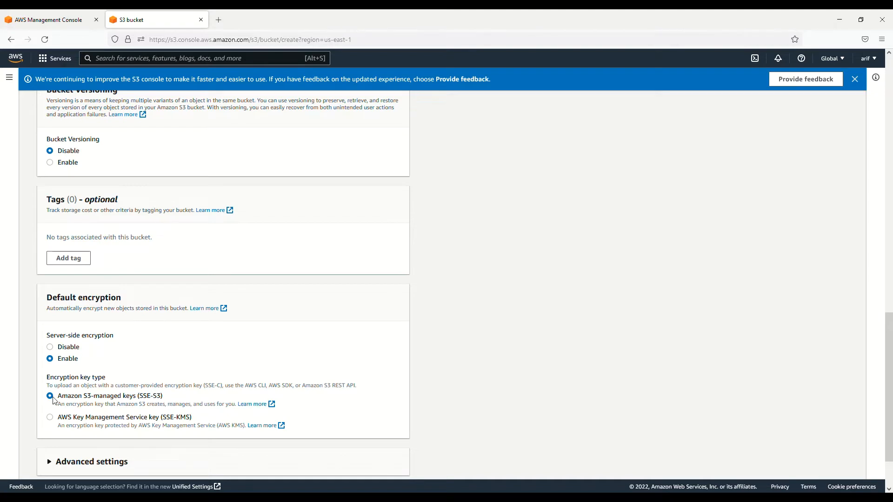
{"action": "scroll", "coordinate": [572, 392], "scroll_direction": "down", "scroll_amount": 2}
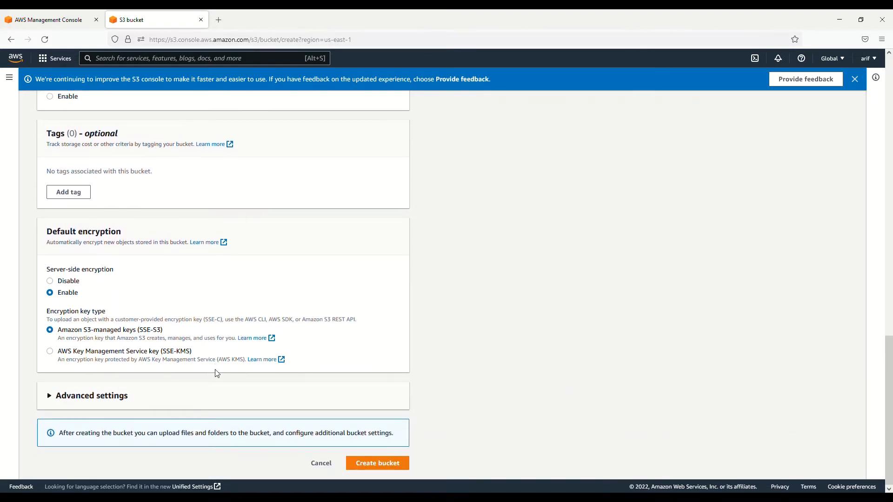
{"action": "left_click", "coordinate": [398, 465]}
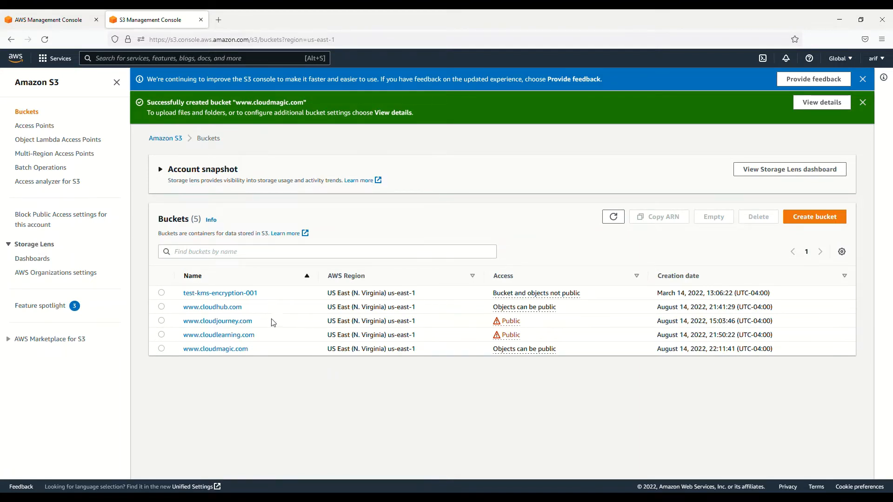
{"action": "left_click", "coordinate": [229, 352]}
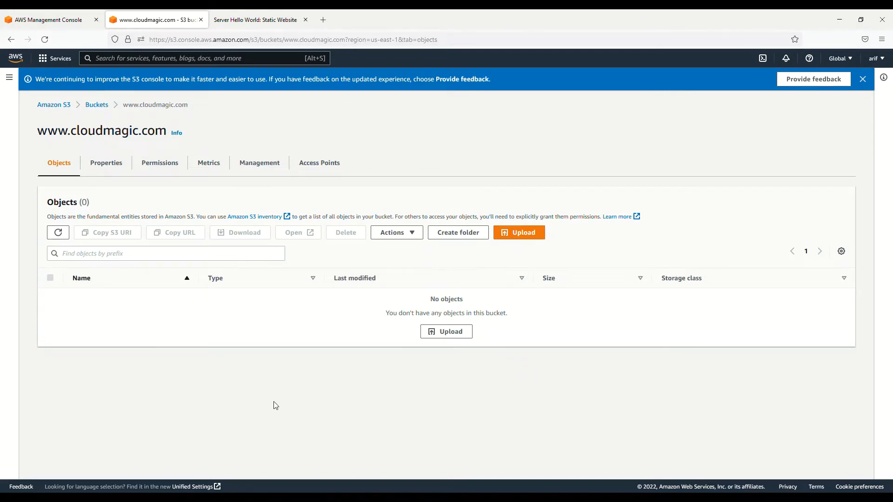
{"action": "left_click", "coordinate": [246, 18]}
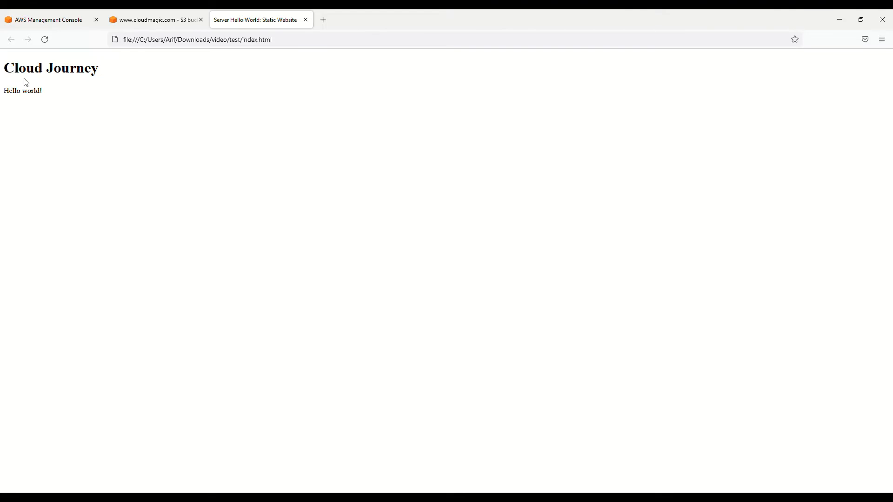
{"action": "left_click", "coordinate": [136, 21]}
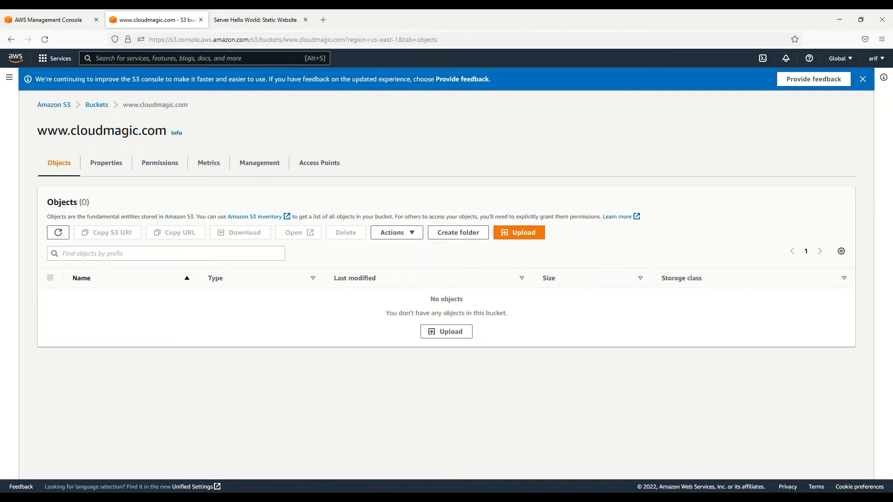
{"action": "left_click_drag", "start_coordinate": [173, 198], "coordinate": [633, 344]}
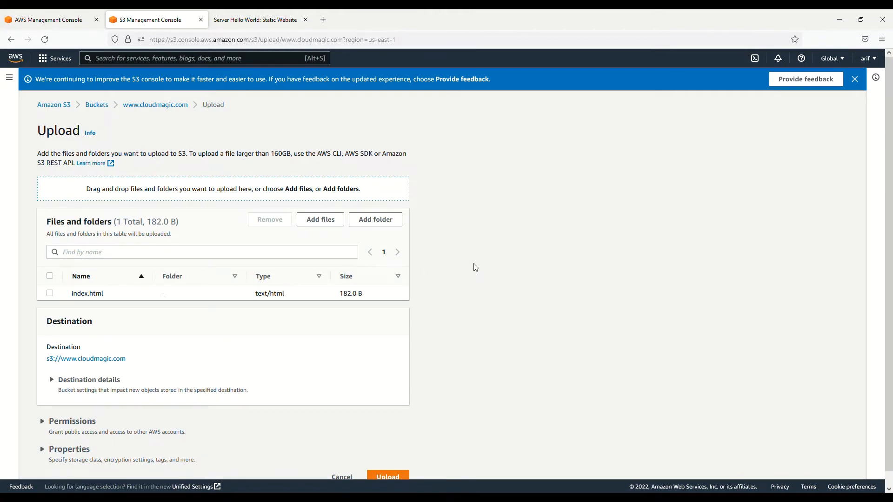
{"action": "scroll", "coordinate": [478, 274], "scroll_direction": "down", "scroll_amount": 1}
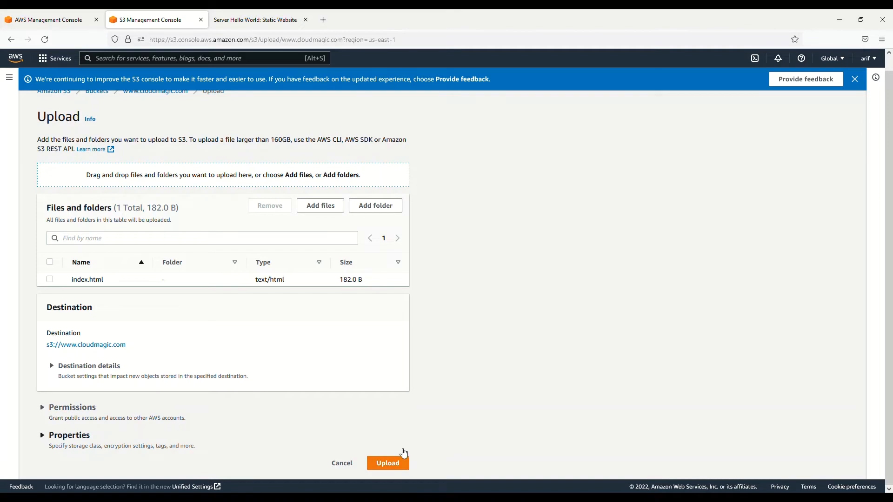
{"action": "left_click", "coordinate": [402, 463]}
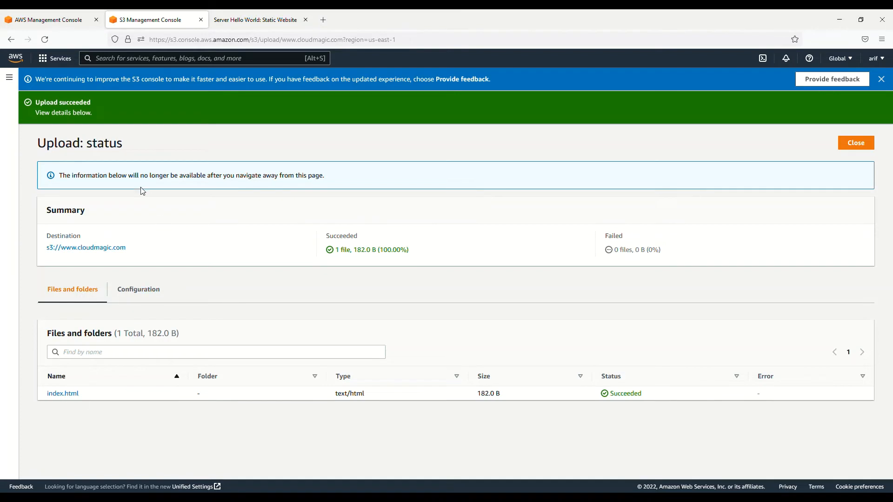
{"action": "left_click", "coordinate": [111, 249]}
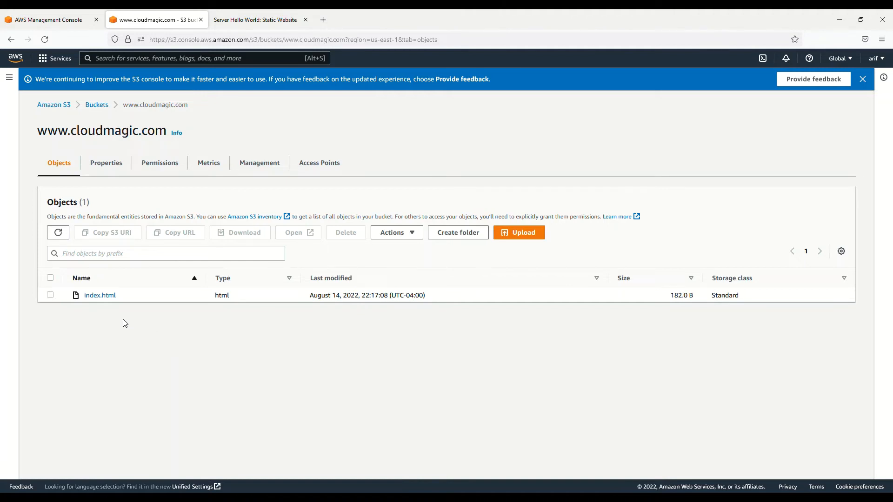
Enable static website hosting in the bucket's properties with index.html as the index document and save the changes.
{"action": "left_click", "coordinate": [117, 169]}
{"action": "scroll", "coordinate": [342, 325], "scroll_direction": "down", "scroll_amount": 7}
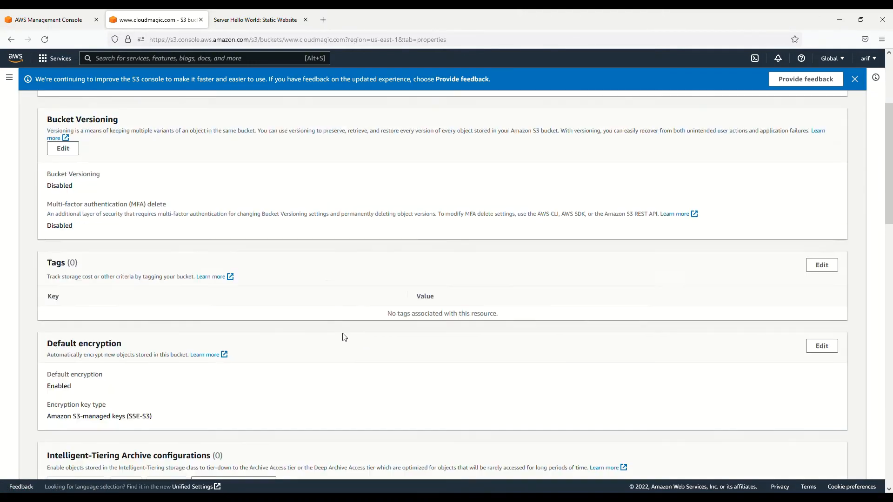
{"action": "scroll", "coordinate": [349, 341], "scroll_direction": "down", "scroll_amount": 14}
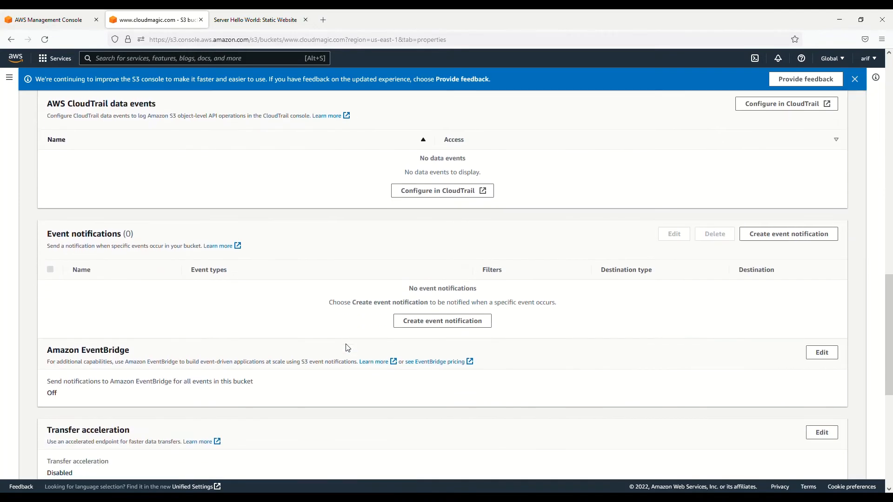
{"action": "scroll", "coordinate": [346, 349], "scroll_direction": "down", "scroll_amount": 1}
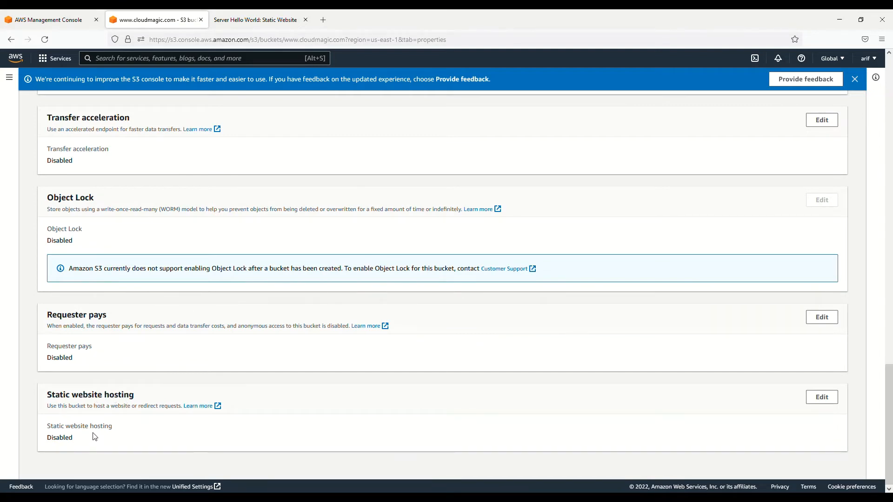
{"action": "left_click", "coordinate": [821, 398]}
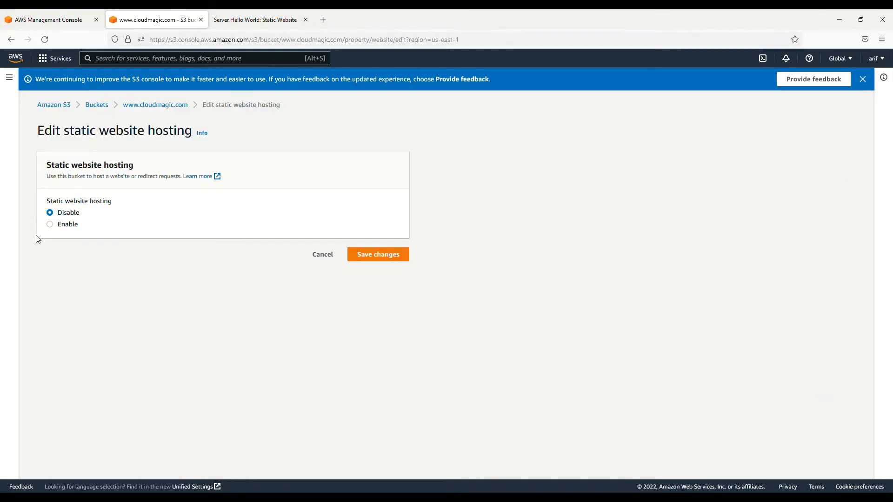
{"action": "left_click", "coordinate": [66, 227]}
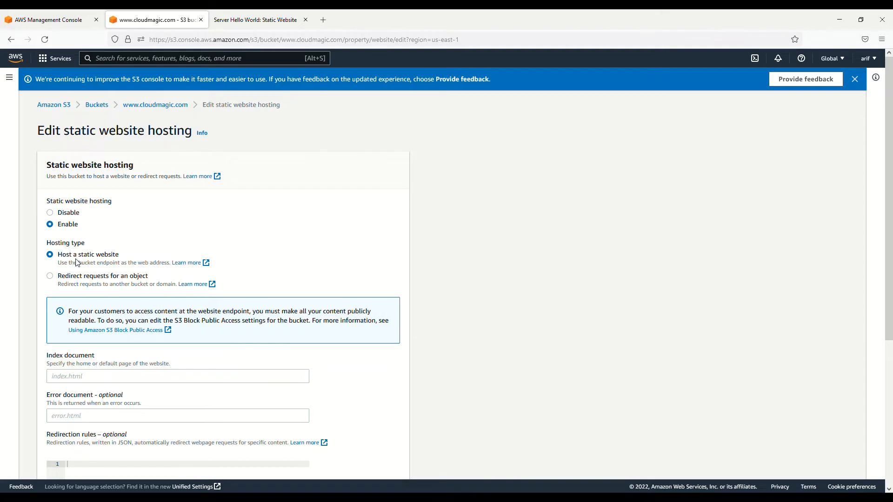
{"action": "scroll", "coordinate": [580, 369], "scroll_direction": "down", "scroll_amount": 1}
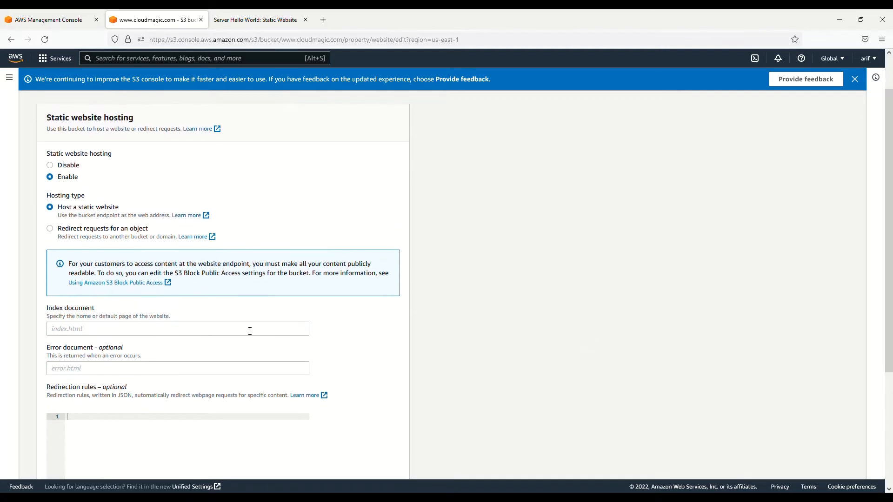
{"action": "left_click", "coordinate": [107, 330]}
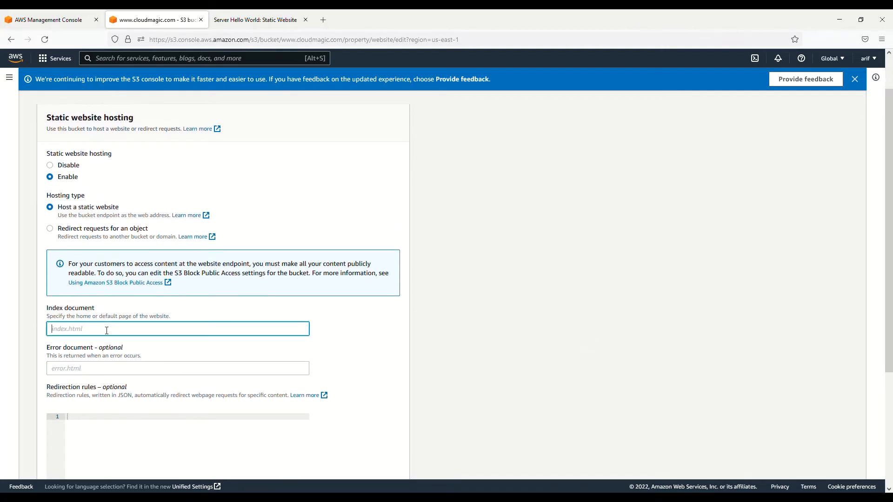
{"action": "type", "text": "index.html"}
{"action": "scroll", "coordinate": [491, 369], "scroll_direction": "down", "scroll_amount": 3}
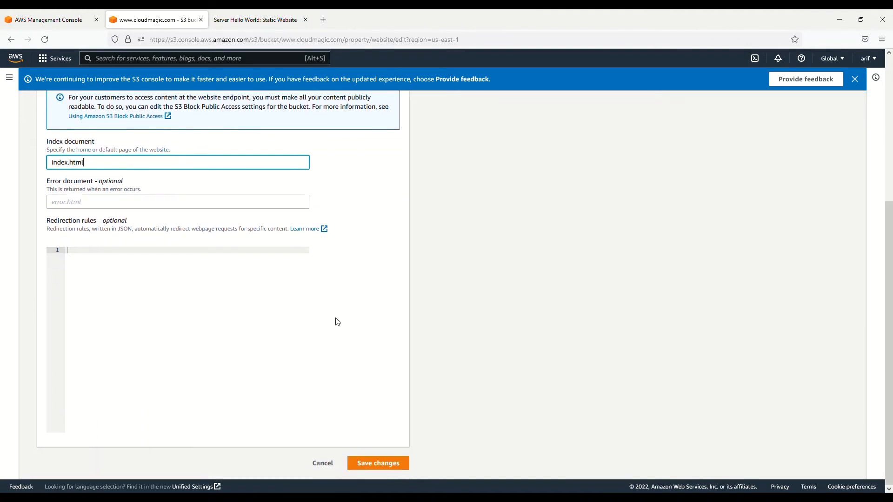
{"action": "left_click", "coordinate": [401, 463]}
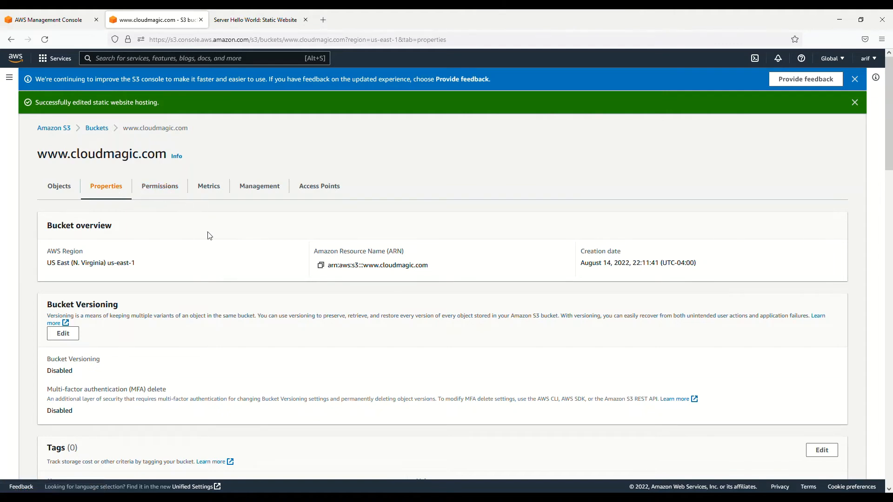
Open the bucket website endpoint to test the hosted page and return to the bucket's overview.
{"action": "scroll", "coordinate": [226, 264], "scroll_direction": "down", "scroll_amount": 3}
{"action": "scroll", "coordinate": [226, 264], "scroll_direction": "down", "scroll_amount": 20}
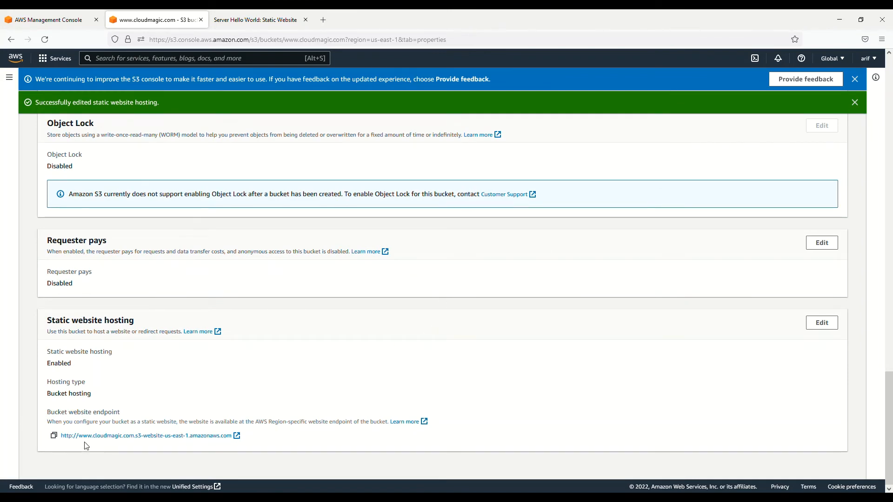
{"action": "left_click", "coordinate": [122, 441]}
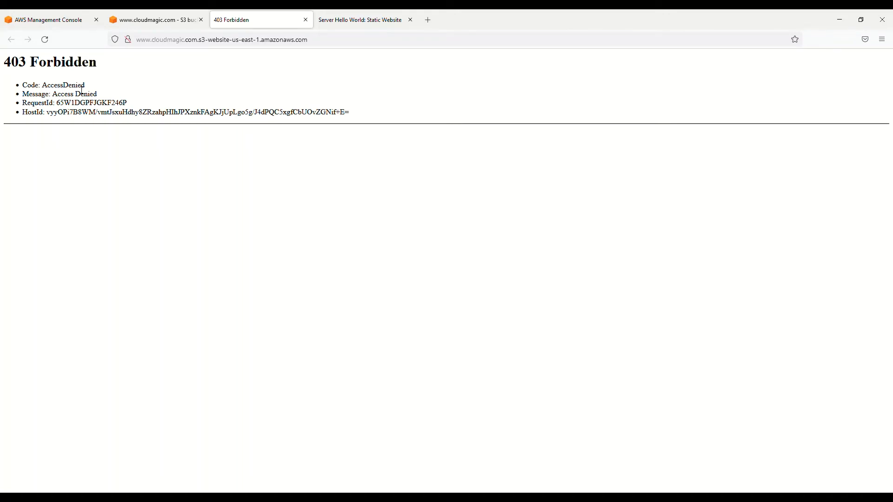
{"action": "left_click", "coordinate": [173, 17]}
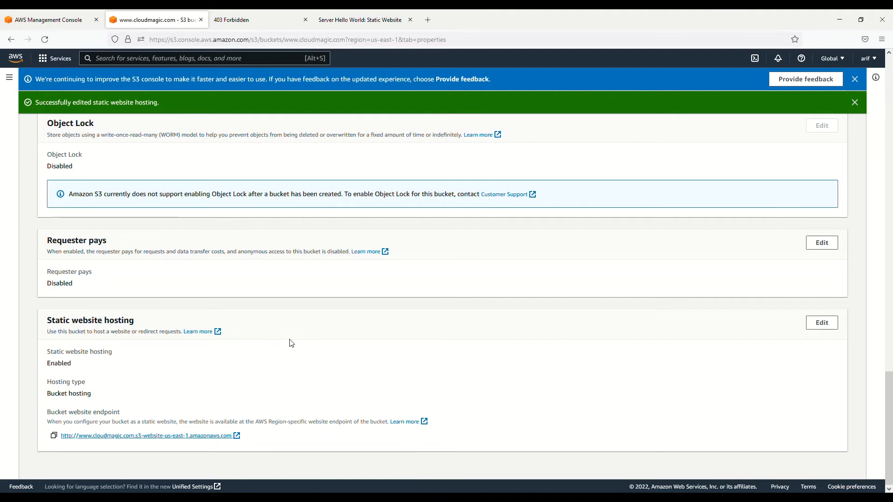
{"action": "scroll", "coordinate": [288, 344], "scroll_direction": "up", "scroll_amount": 7}
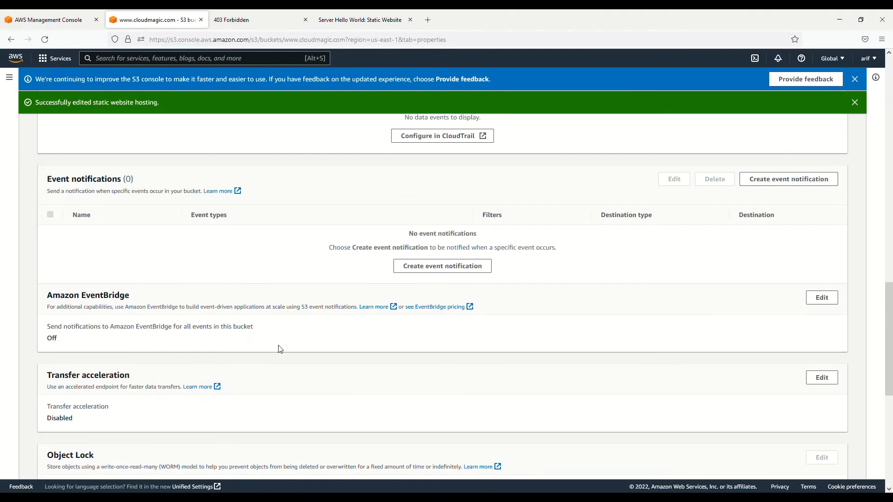
{"action": "scroll", "coordinate": [279, 344], "scroll_direction": "up", "scroll_amount": 5}
{"action": "scroll", "coordinate": [182, 288], "scroll_direction": "up", "scroll_amount": 15}
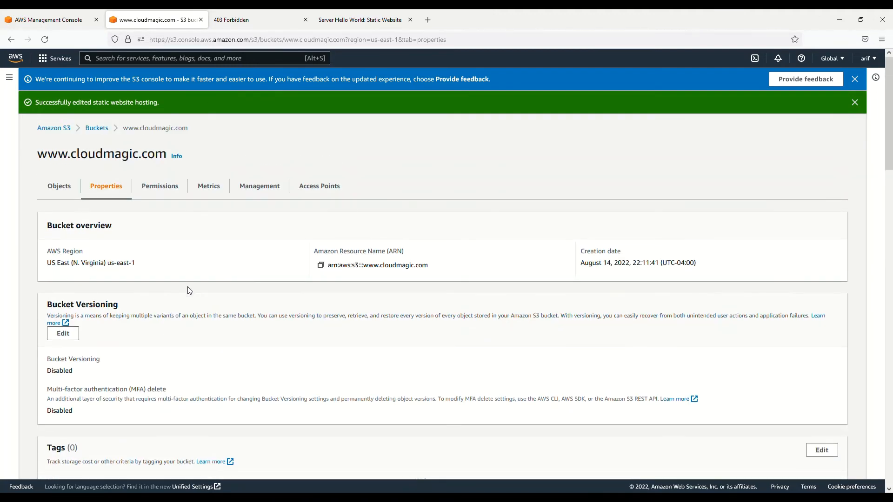
{"action": "left_click", "coordinate": [96, 128]}
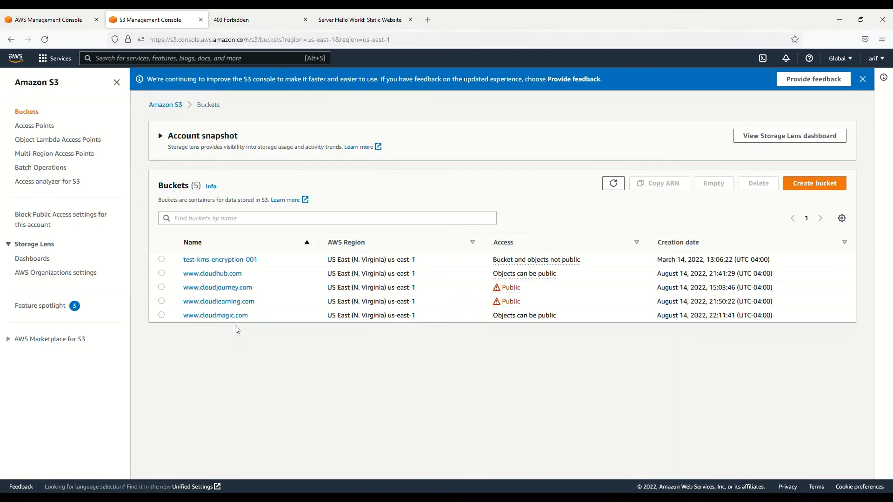
{"action": "left_click", "coordinate": [222, 316]}
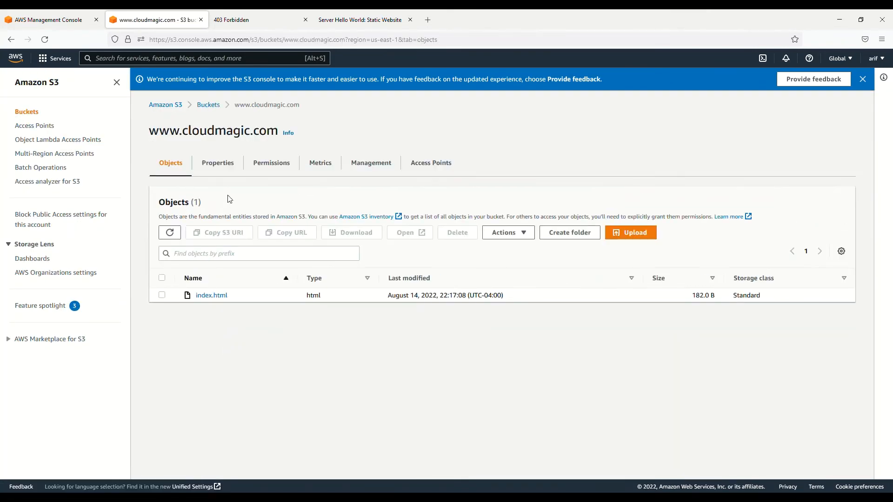
{"action": "left_click", "coordinate": [227, 172]}
{"action": "scroll", "coordinate": [349, 337], "scroll_direction": "down", "scroll_amount": 7}
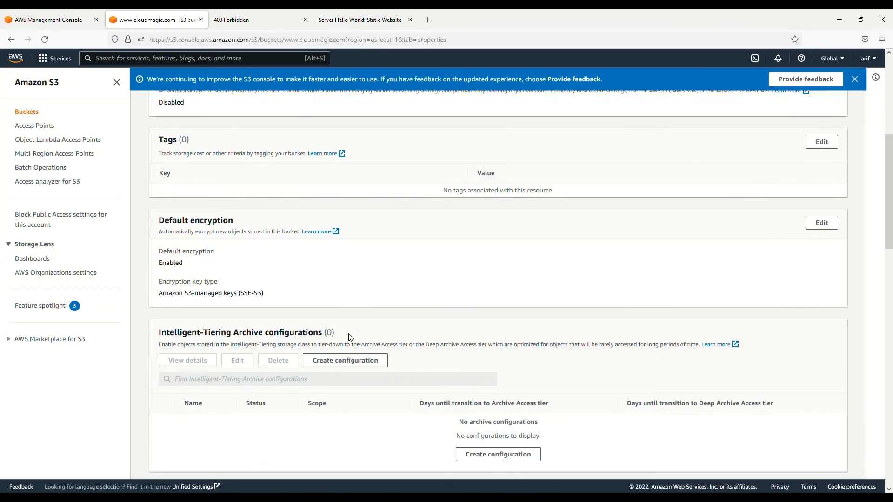
{"action": "scroll", "coordinate": [350, 337], "scroll_direction": "down", "scroll_amount": 2}
{"action": "scroll", "coordinate": [353, 335], "scroll_direction": "up", "scroll_amount": 8}
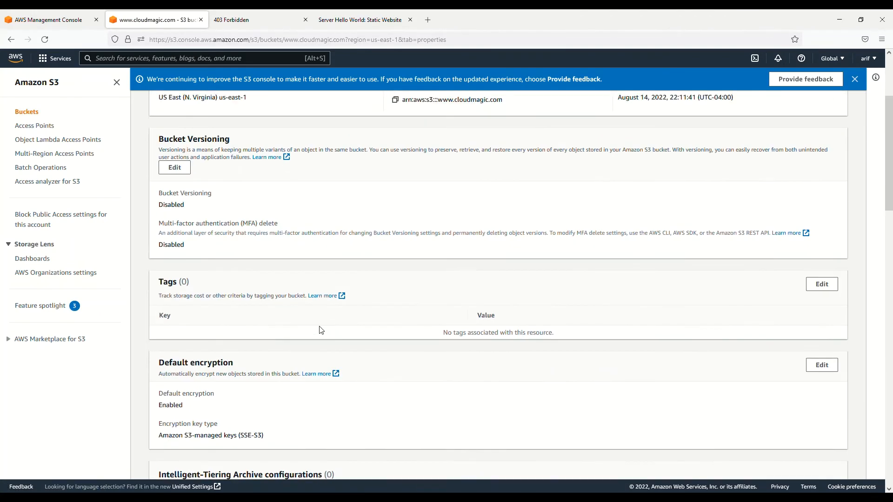
{"action": "left_click", "coordinate": [272, 164]}
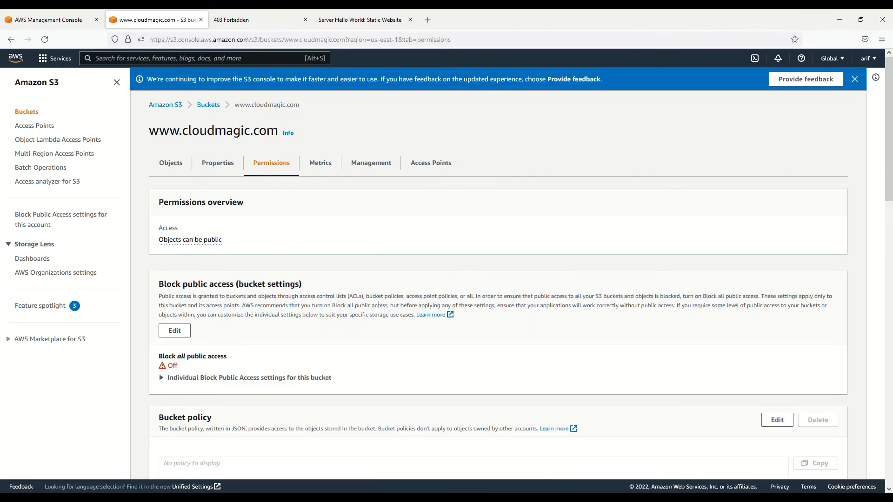
{"action": "scroll", "coordinate": [380, 324], "scroll_direction": "down", "scroll_amount": 3}
{"action": "scroll", "coordinate": [381, 324], "scroll_direction": "down", "scroll_amount": 1}
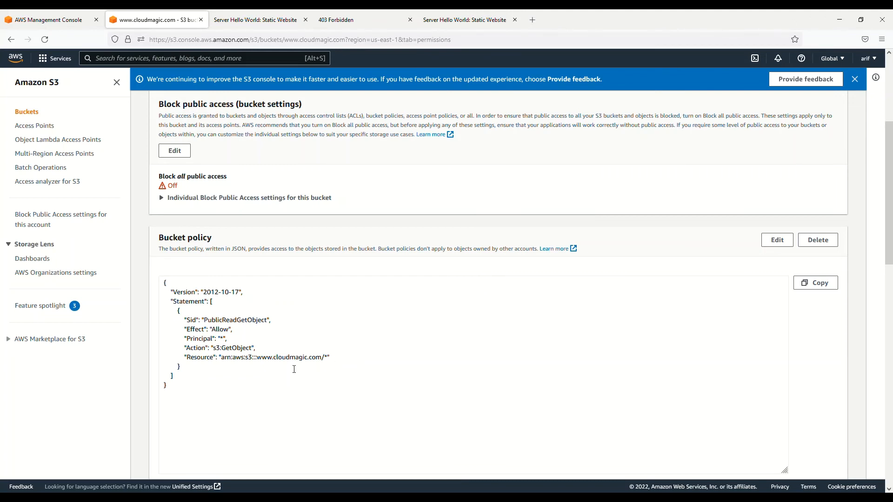
{"action": "scroll", "coordinate": [516, 335], "scroll_direction": "down", "scroll_amount": 3}
{"action": "scroll", "coordinate": [697, 304], "scroll_direction": "up", "scroll_amount": 2}
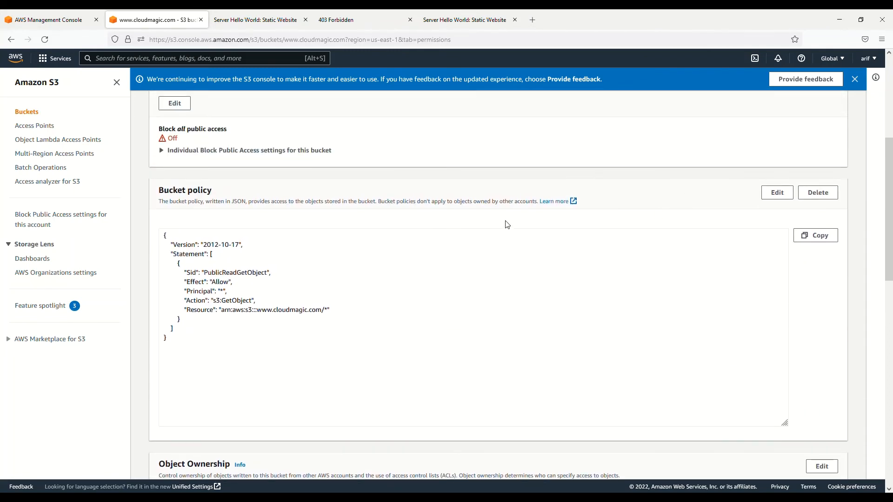
{"action": "scroll", "coordinate": [511, 221], "scroll_direction": "down", "scroll_amount": 1}
{"action": "scroll", "coordinate": [512, 221], "scroll_direction": "down", "scroll_amount": 1}
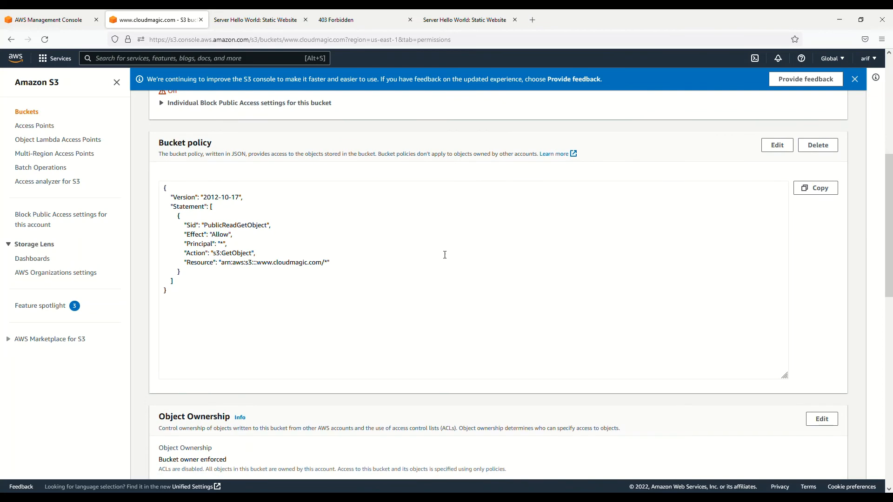
{"action": "scroll", "coordinate": [445, 249], "scroll_direction": "up", "scroll_amount": 6}
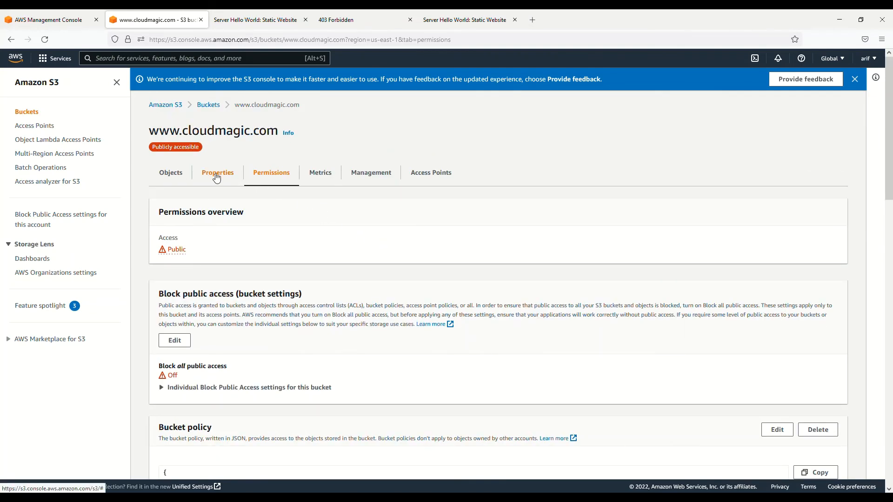
Open the bucket website endpoint from the static website hosting properties, check the hosted page and return to the bucket's properties.
{"action": "left_click", "coordinate": [216, 177]}
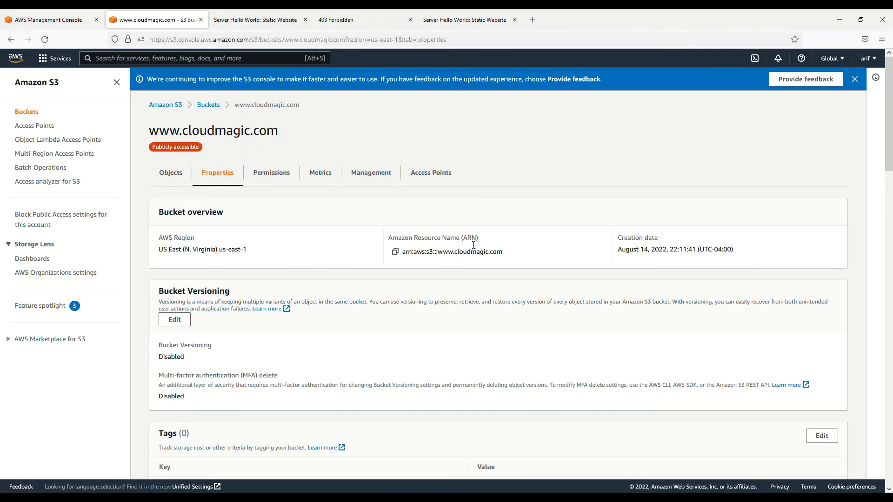
{"action": "scroll", "coordinate": [479, 269], "scroll_direction": "down", "scroll_amount": 10}
{"action": "scroll", "coordinate": [470, 265], "scroll_direction": "down", "scroll_amount": 10}
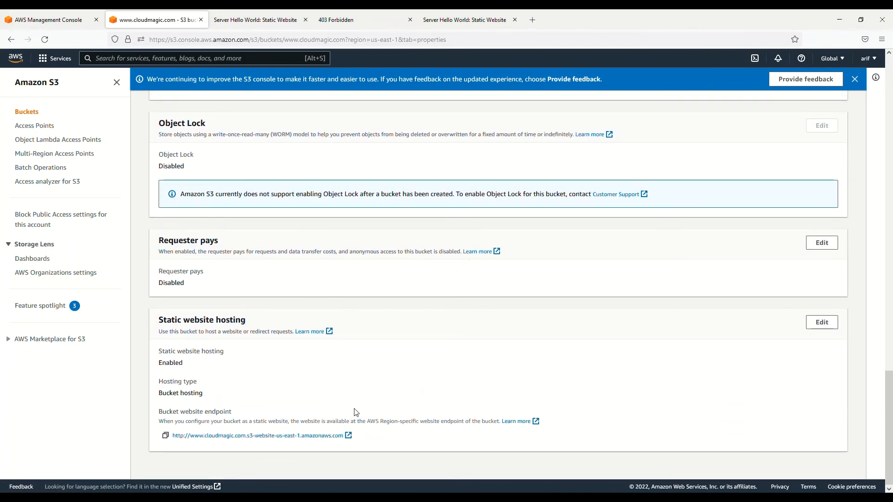
{"action": "left_click", "coordinate": [262, 437]}
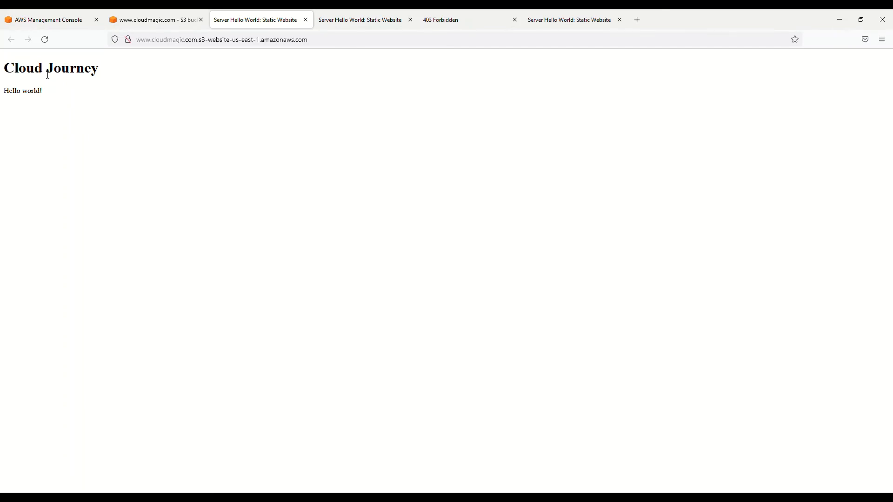
{"action": "left_click", "coordinate": [130, 42]}
{"action": "left_click", "coordinate": [144, 20]}
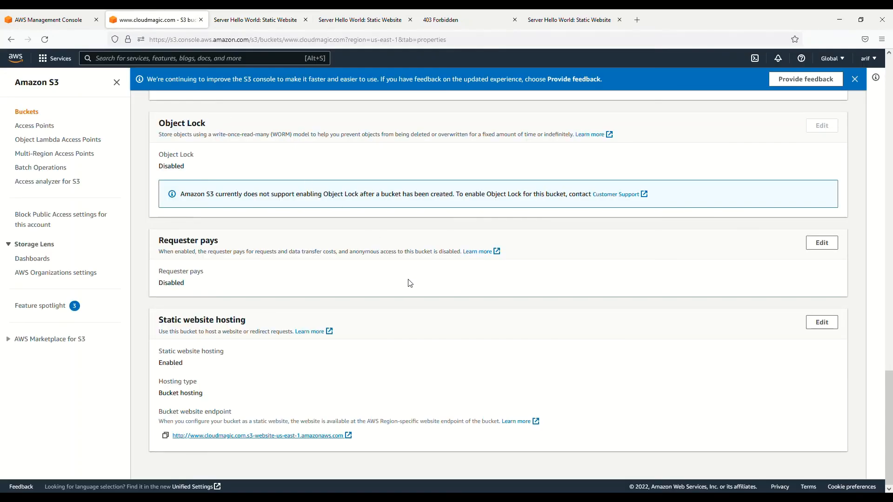